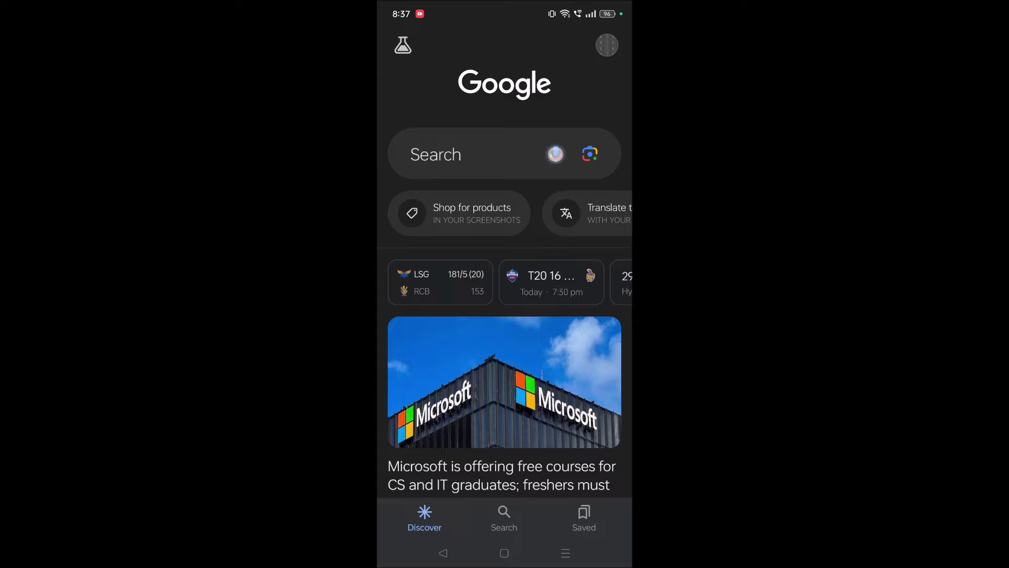
Start a voice search from the microphone in the Google app's search bar.
{"action": "left_click", "coordinate": [556, 154]}
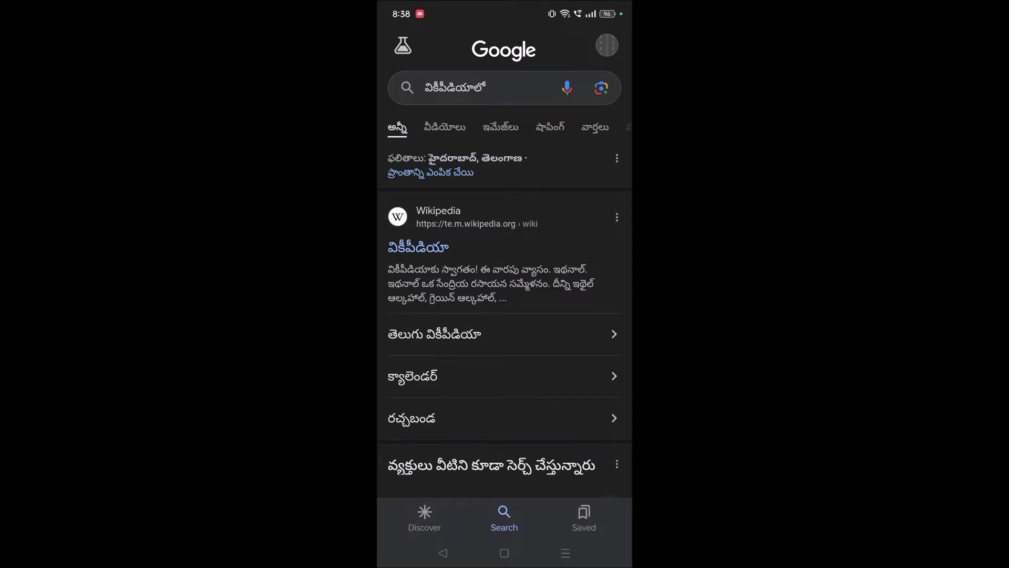
Leave the Telugu Wikipedia results for the home screen, then reopen the Google app.
{"action": "left_click", "coordinate": [504, 552]}
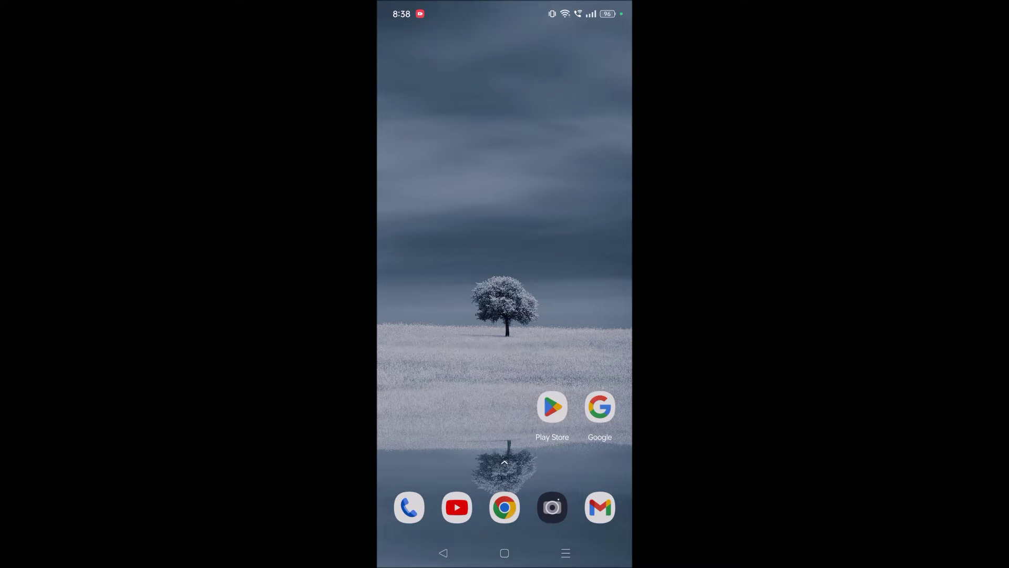
{"action": "left_click", "coordinate": [600, 406]}
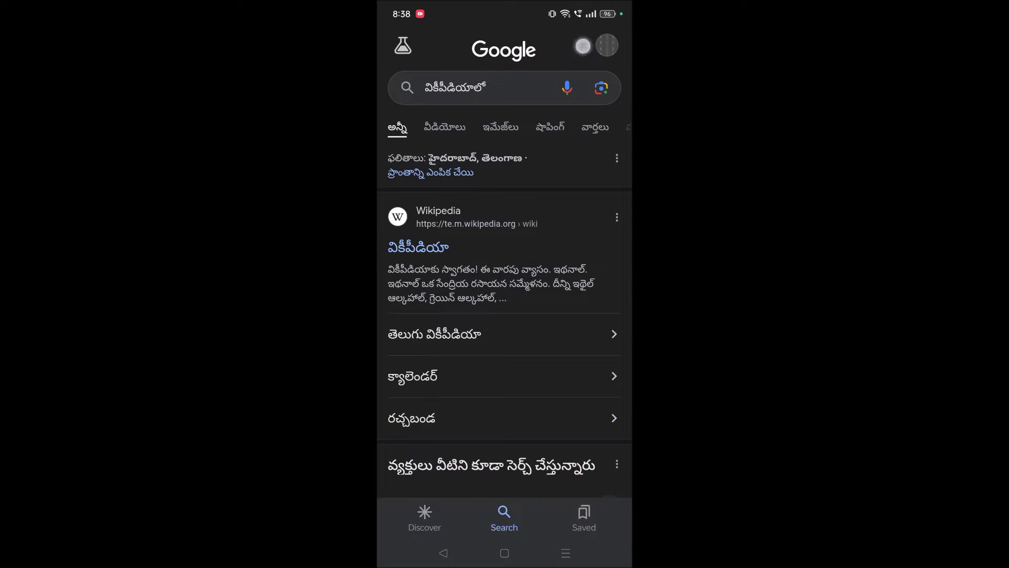
Voice-search today's dollar rate in Telugu, getting 83.34 rupees, then return home.
{"action": "left_click", "coordinate": [566, 86]}
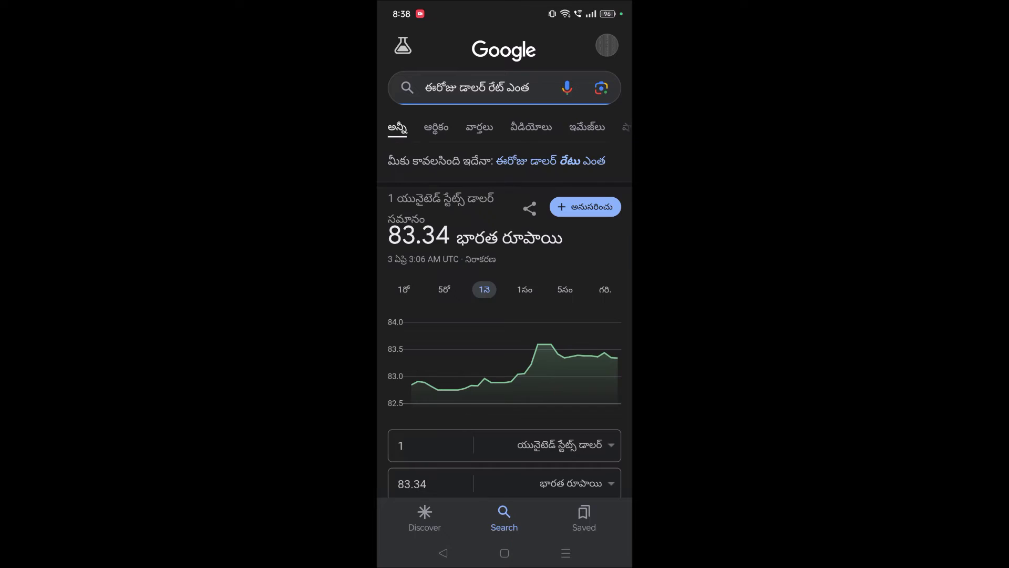
{"action": "left_click", "coordinate": [504, 553]}
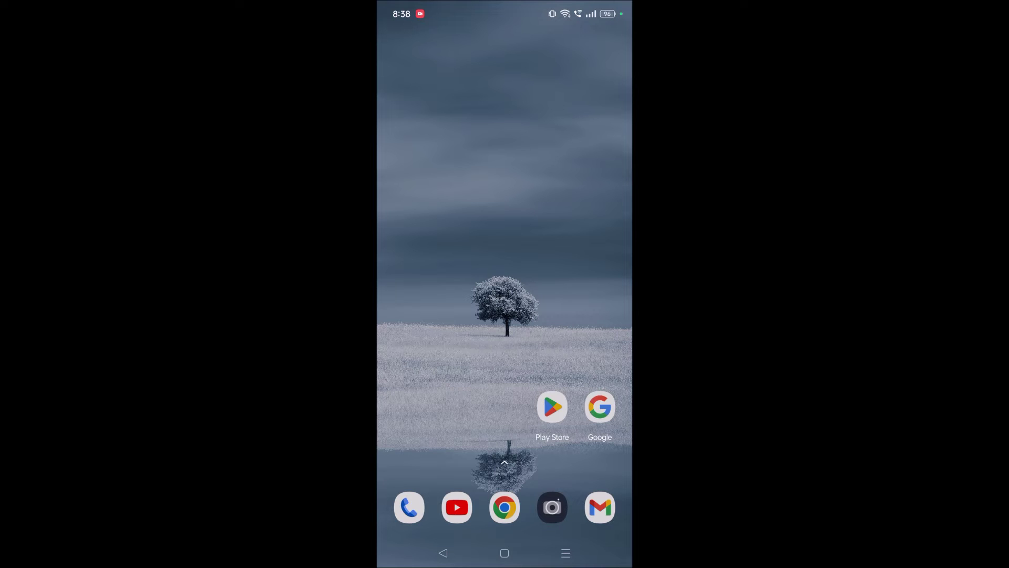
Open Android Settings from the notification shade and go to the Google section.
{"action": "left_click_drag", "start_coordinate": [546, 17], "coordinate": [547, 237]}
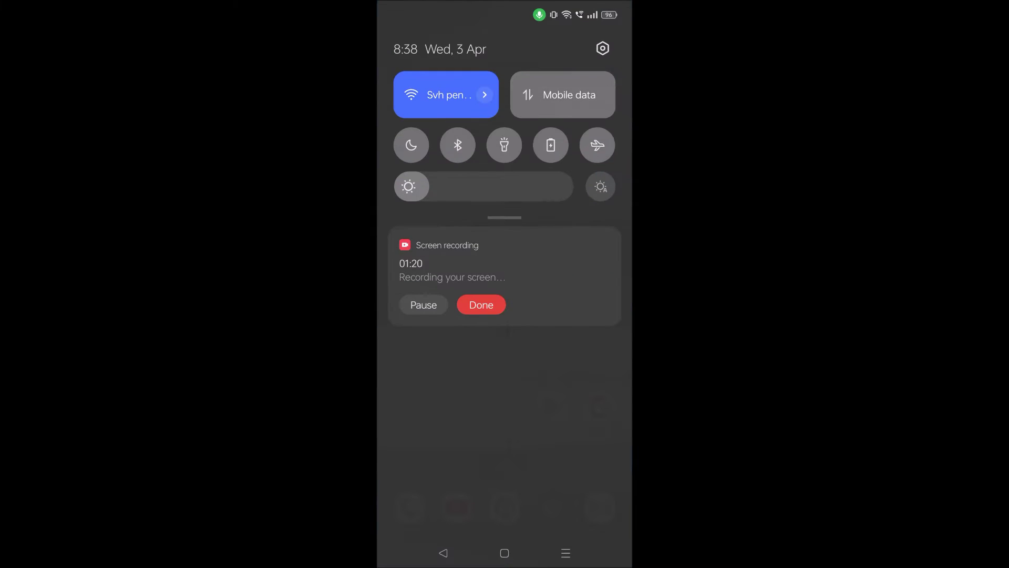
{"action": "left_click", "coordinate": [613, 47]}
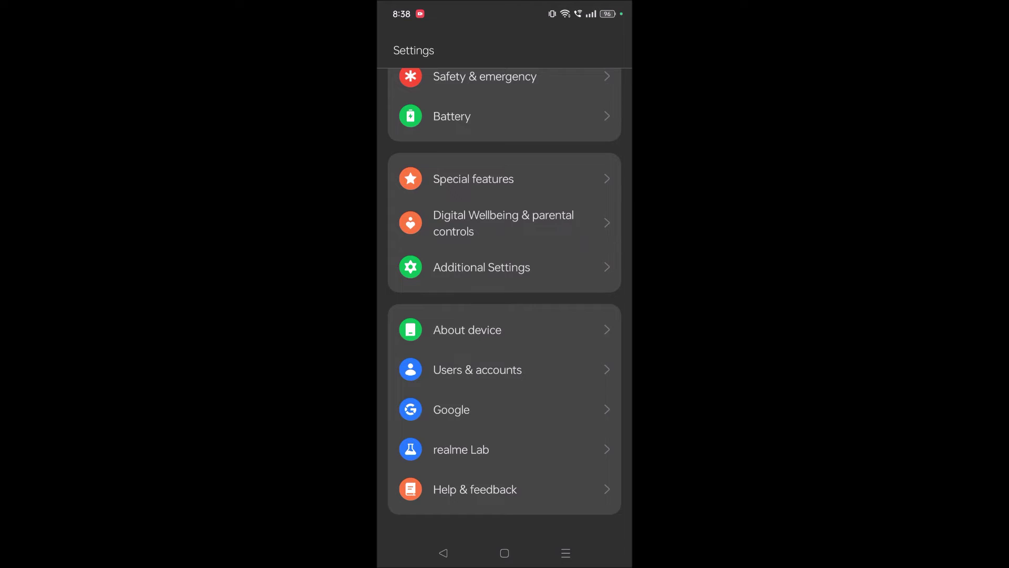
{"action": "left_click_drag", "start_coordinate": [504, 434], "coordinate": [505, 355]}
{"action": "left_click", "coordinate": [575, 411]}
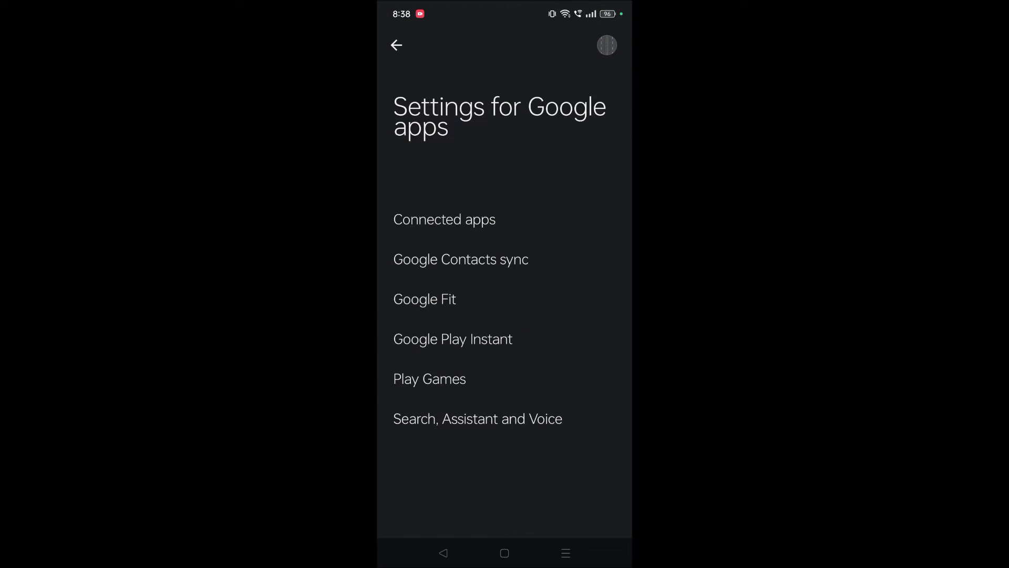
Go through All services to Settings for Google apps and Search, Assistant and Voice.
{"action": "left_click", "coordinate": [397, 45]}
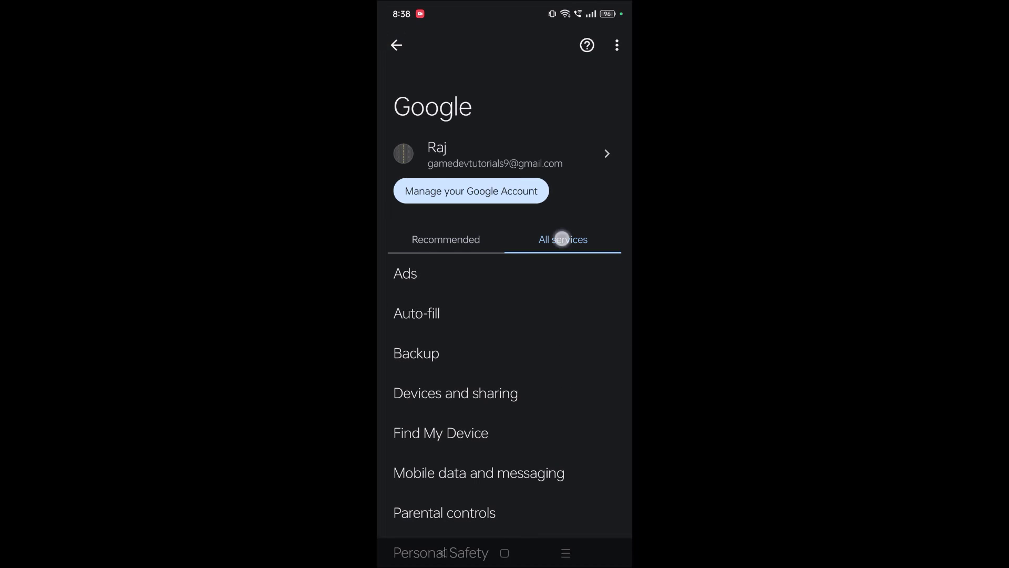
{"action": "left_click", "coordinate": [562, 239]}
{"action": "left_click", "coordinate": [553, 238]}
{"action": "scroll", "coordinate": [612, 355], "scroll_direction": "down", "scroll_amount": 3}
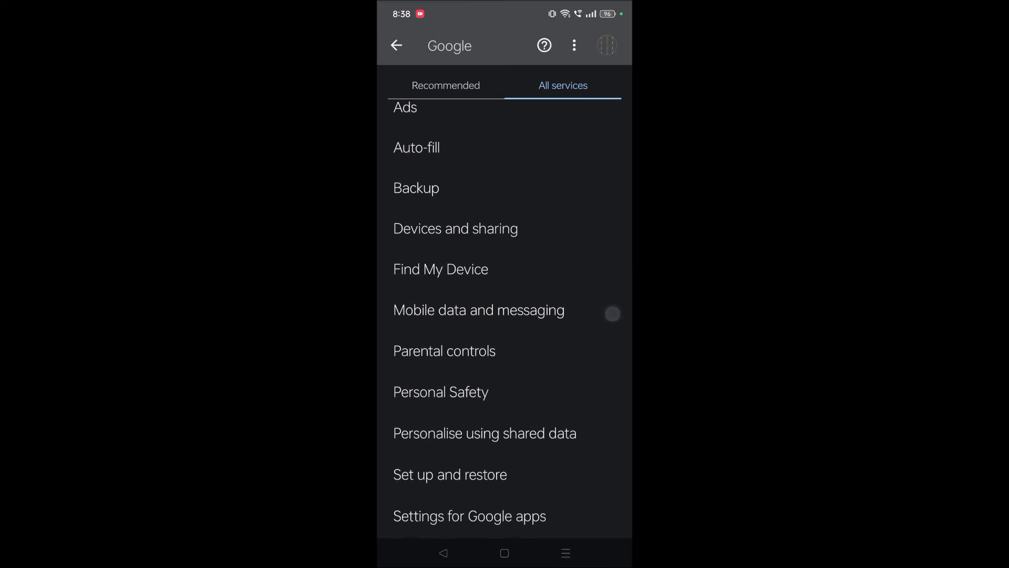
{"action": "left_click", "coordinate": [543, 518]}
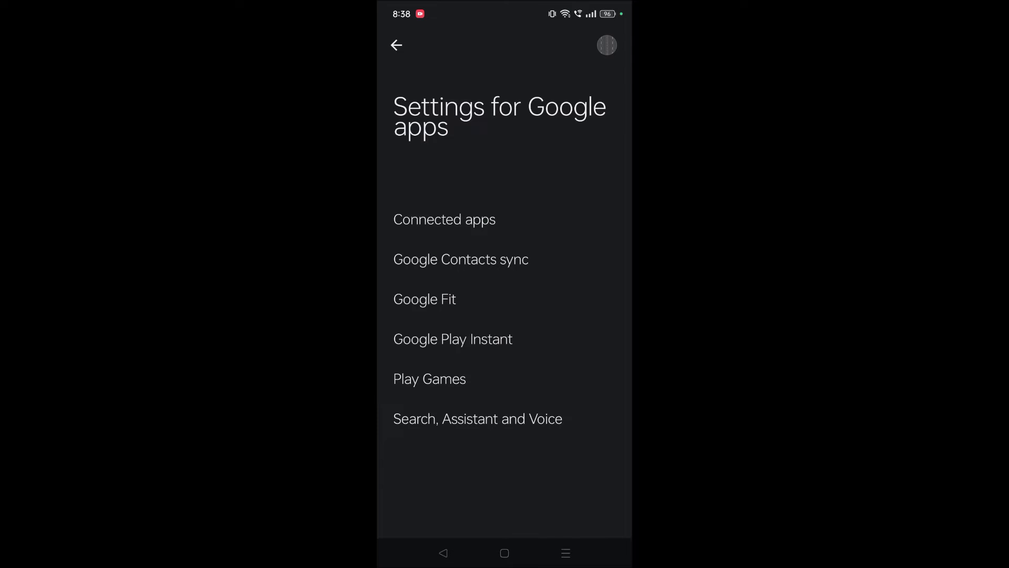
{"action": "left_click", "coordinate": [488, 419]}
Make English (UK) the primary voice language under Voice > Languages, replacing Telugu.
{"action": "left_click", "coordinate": [551, 418]}
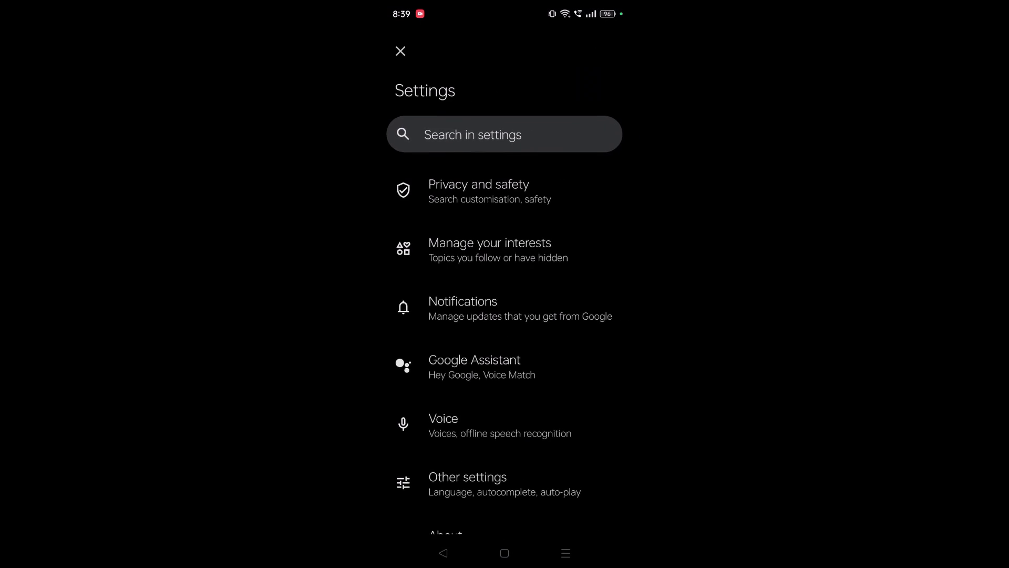
{"action": "left_click", "coordinate": [533, 426]}
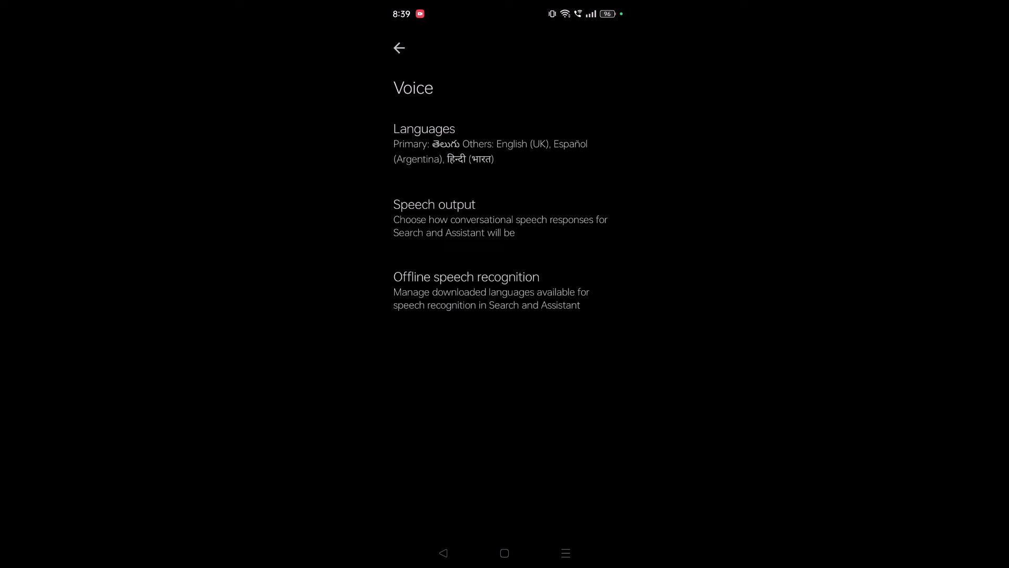
{"action": "left_click", "coordinate": [511, 145]}
{"action": "left_click", "coordinate": [588, 128]}
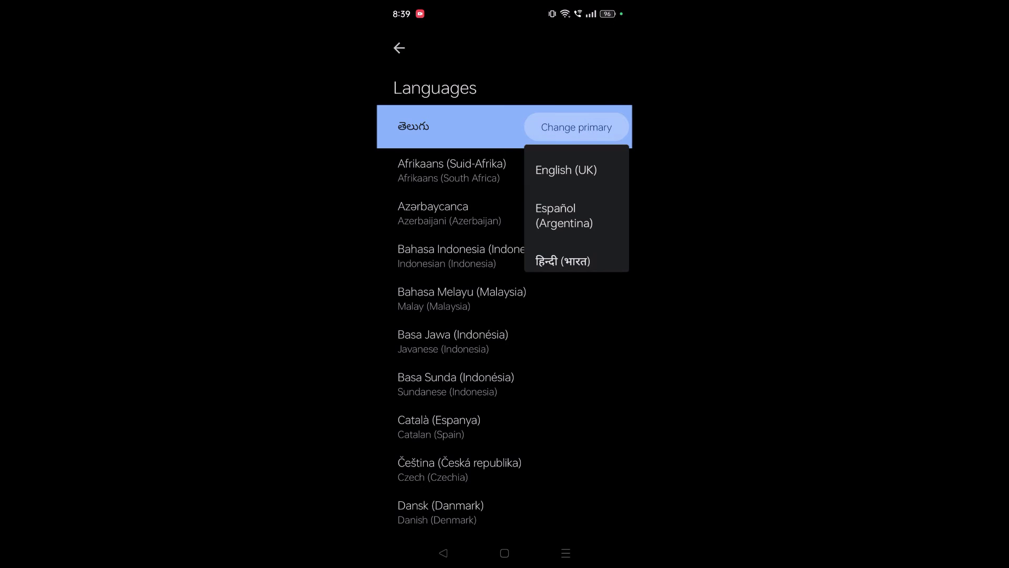
{"action": "left_click", "coordinate": [566, 169]}
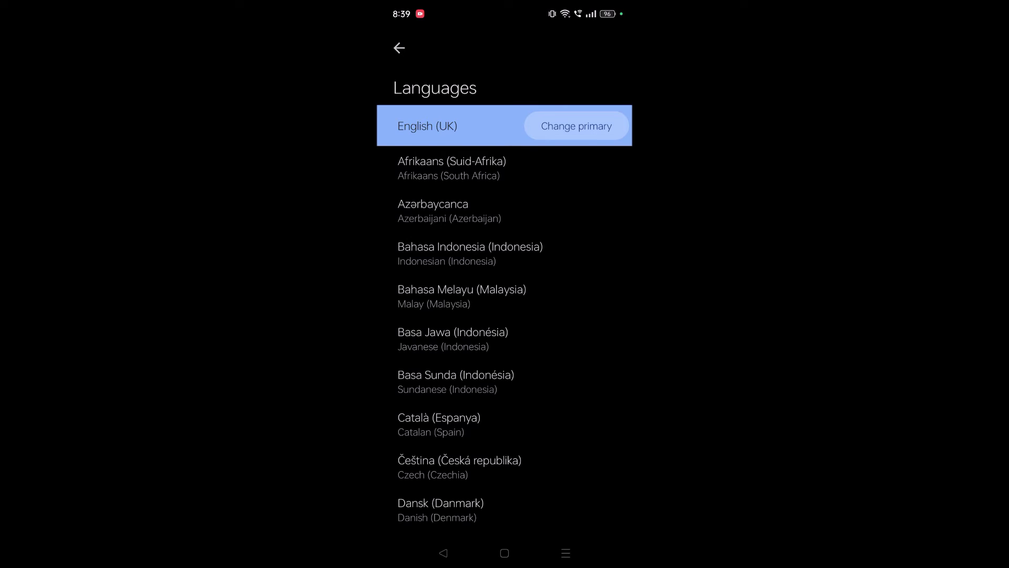
{"action": "left_click", "coordinate": [576, 127]}
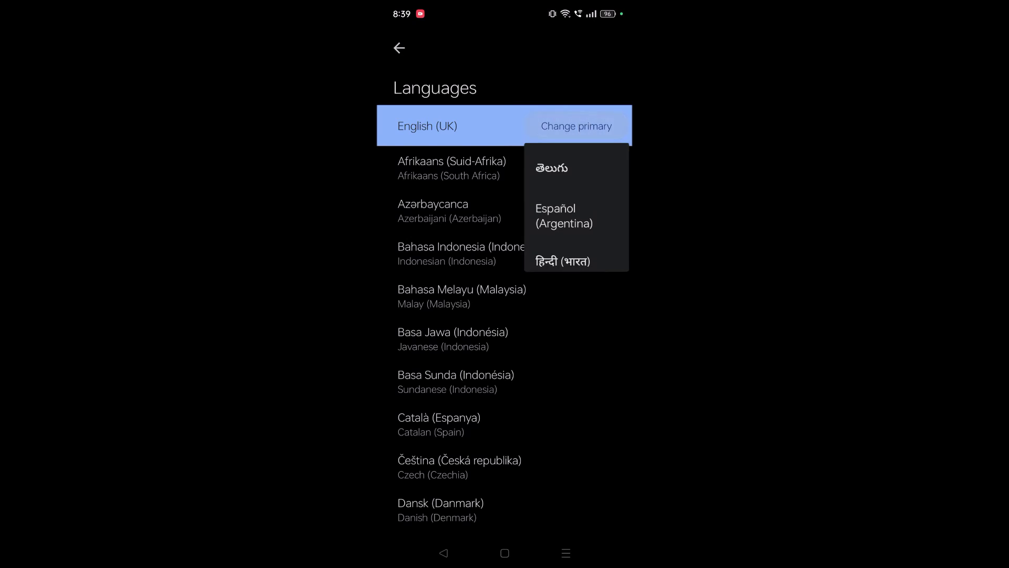
{"action": "left_click", "coordinate": [587, 398]}
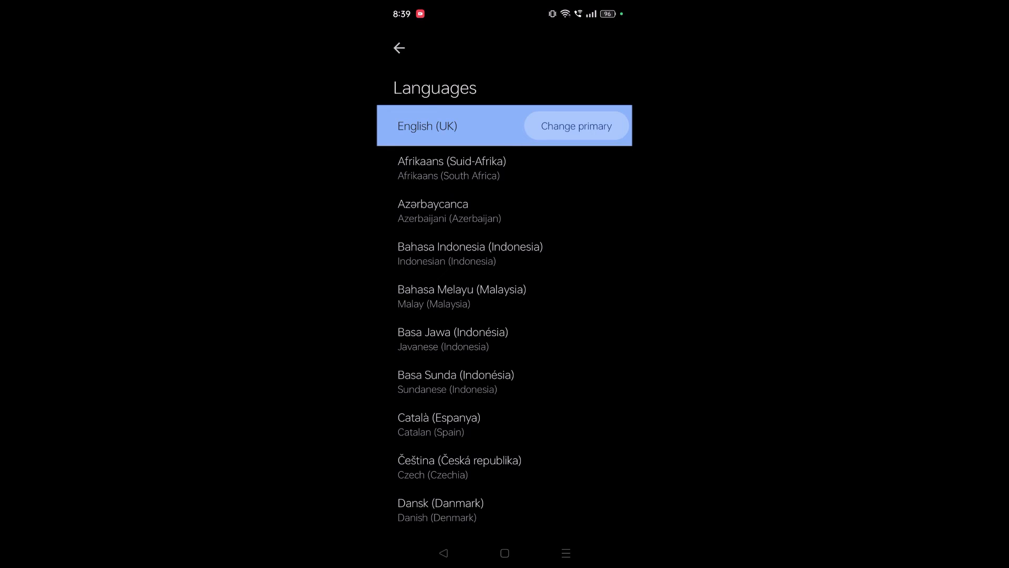
{"action": "left_click_drag", "start_coordinate": [552, 473], "coordinate": [552, 237]}
{"action": "scroll", "coordinate": [509, 450], "scroll_direction": "down", "scroll_amount": 5}
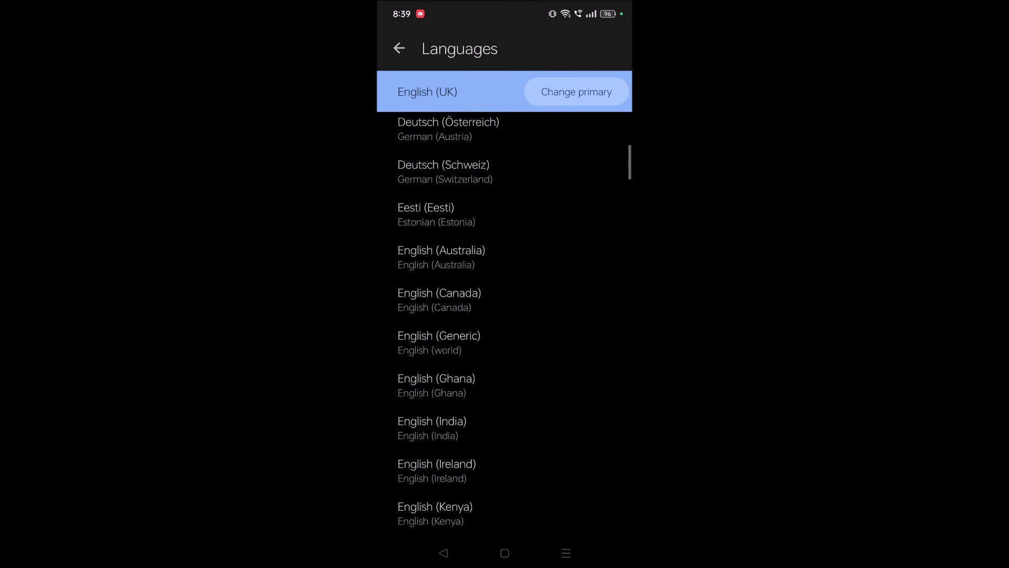
{"action": "scroll", "coordinate": [505, 462], "scroll_direction": "down", "scroll_amount": 5}
{"action": "scroll", "coordinate": [505, 461], "scroll_direction": "down", "scroll_amount": 5}
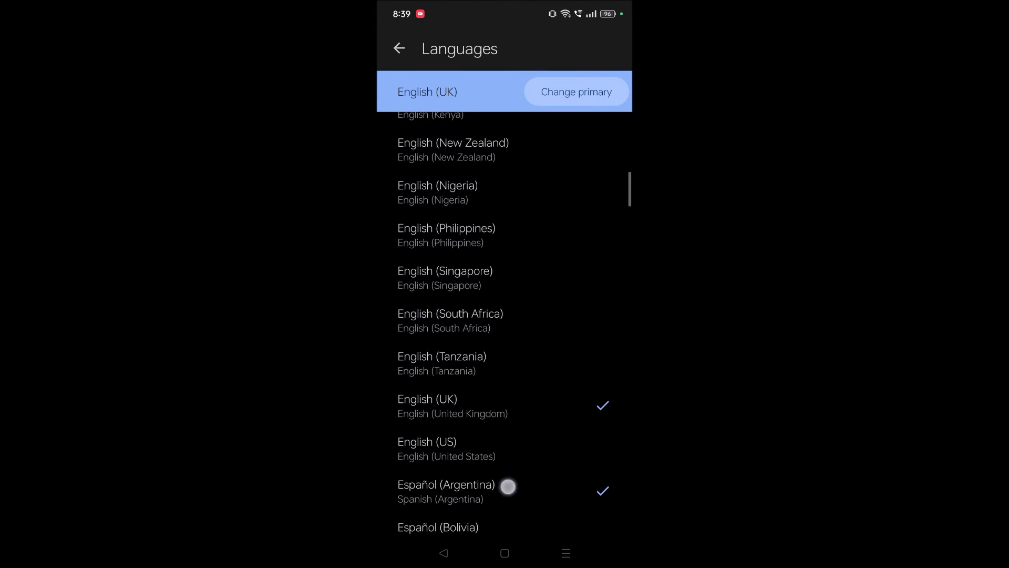
{"action": "scroll", "coordinate": [504, 481], "scroll_direction": "down", "scroll_amount": 5}
{"action": "left_click_drag", "start_coordinate": [567, 473], "coordinate": [568, 237]}
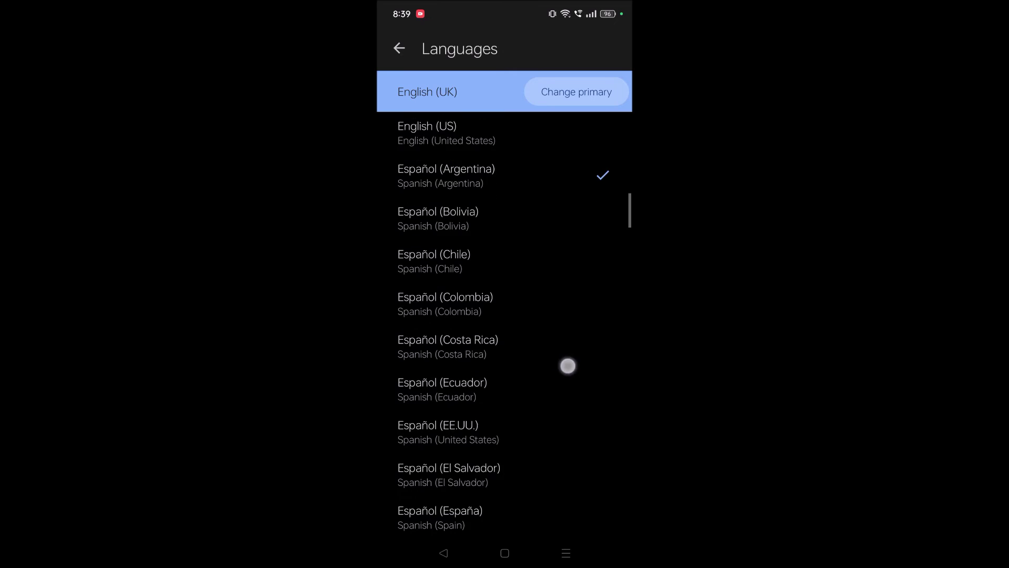
{"action": "scroll", "coordinate": [567, 362], "scroll_direction": "down", "scroll_amount": 5}
{"action": "scroll", "coordinate": [579, 410], "scroll_direction": "down", "scroll_amount": 5}
{"action": "scroll", "coordinate": [580, 410], "scroll_direction": "down", "scroll_amount": 3}
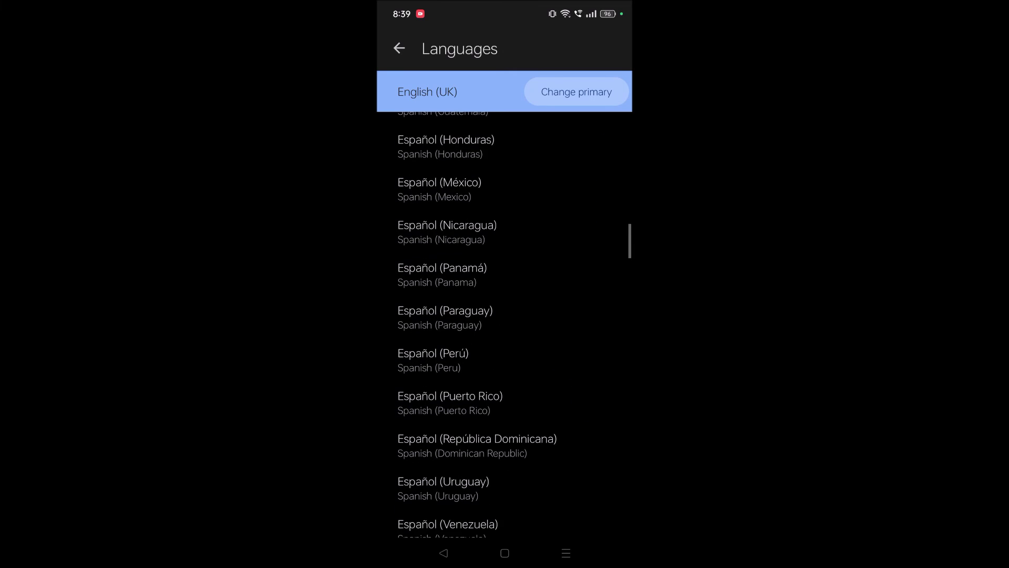
{"action": "scroll", "coordinate": [598, 391], "scroll_direction": "down", "scroll_amount": 3}
{"action": "scroll", "coordinate": [599, 392], "scroll_direction": "down", "scroll_amount": 2}
{"action": "scroll", "coordinate": [599, 355], "scroll_direction": "down", "scroll_amount": 2}
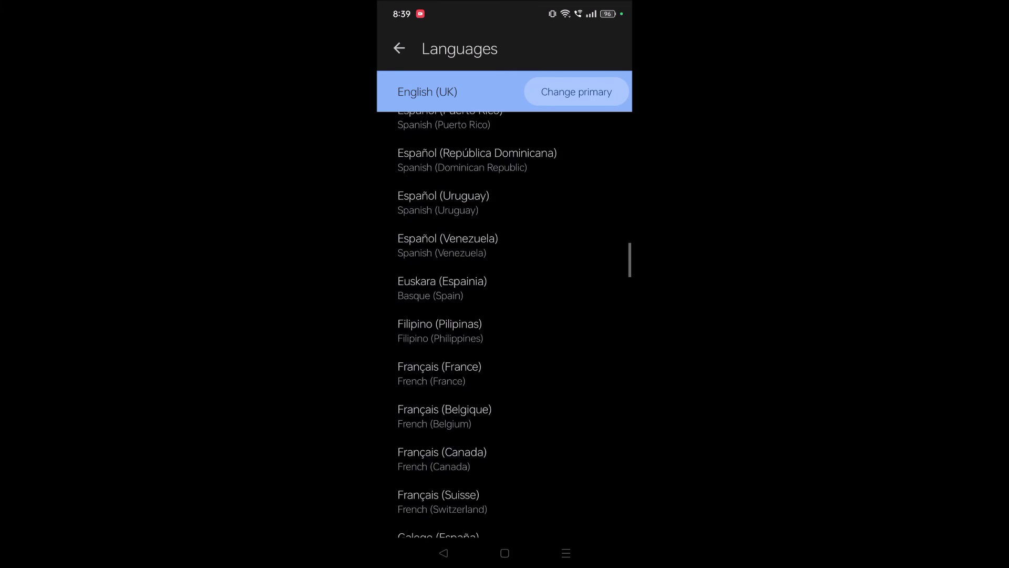
Add Français (Belgique) as a voice language, make it primary, then return home.
{"action": "left_click", "coordinate": [505, 415]}
{"action": "scroll", "coordinate": [504, 316], "scroll_direction": "up", "scroll_amount": 15}
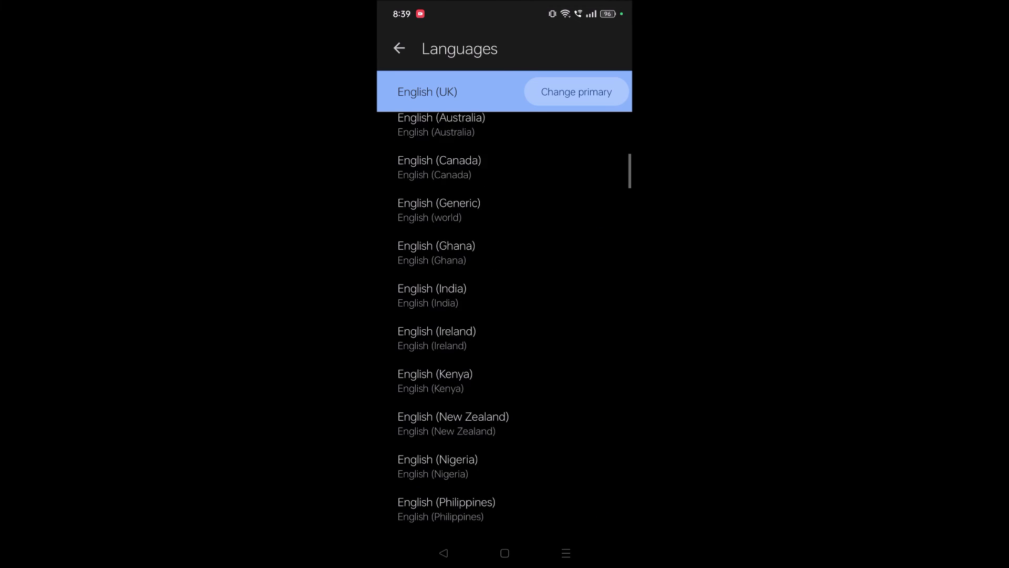
{"action": "left_click", "coordinate": [575, 126]}
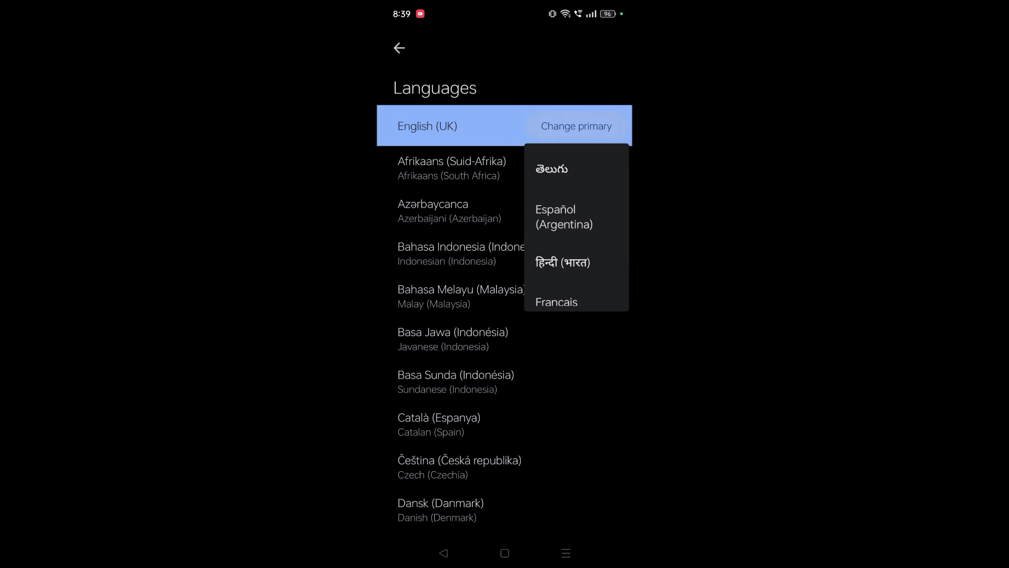
{"action": "scroll", "coordinate": [583, 236], "scroll_direction": "down", "scroll_amount": 1}
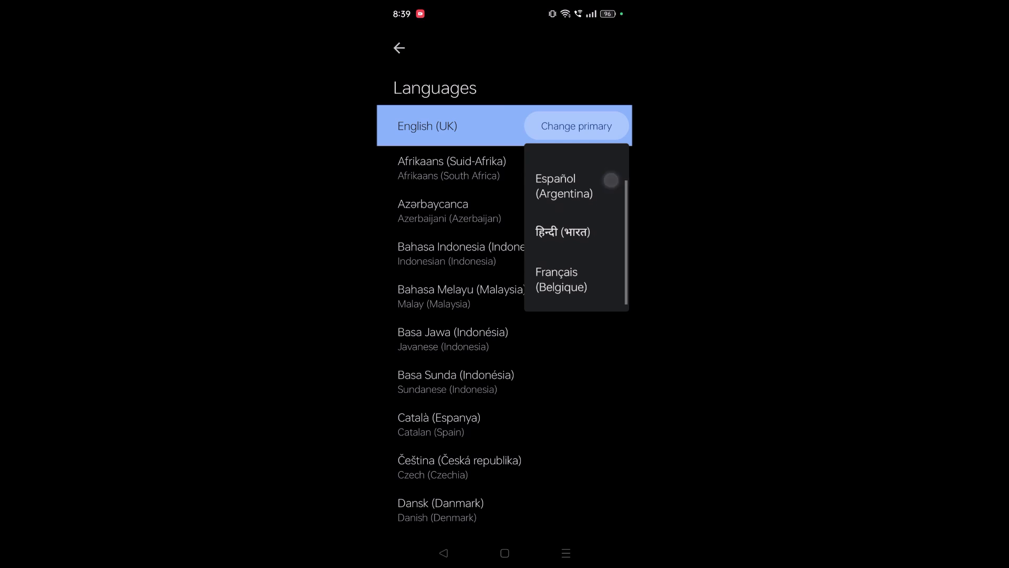
{"action": "left_click", "coordinate": [563, 272]}
{"action": "left_click", "coordinate": [505, 553]}
Reopen the Google app, test a spoken English voice query, then return home.
{"action": "left_click", "coordinate": [599, 408]}
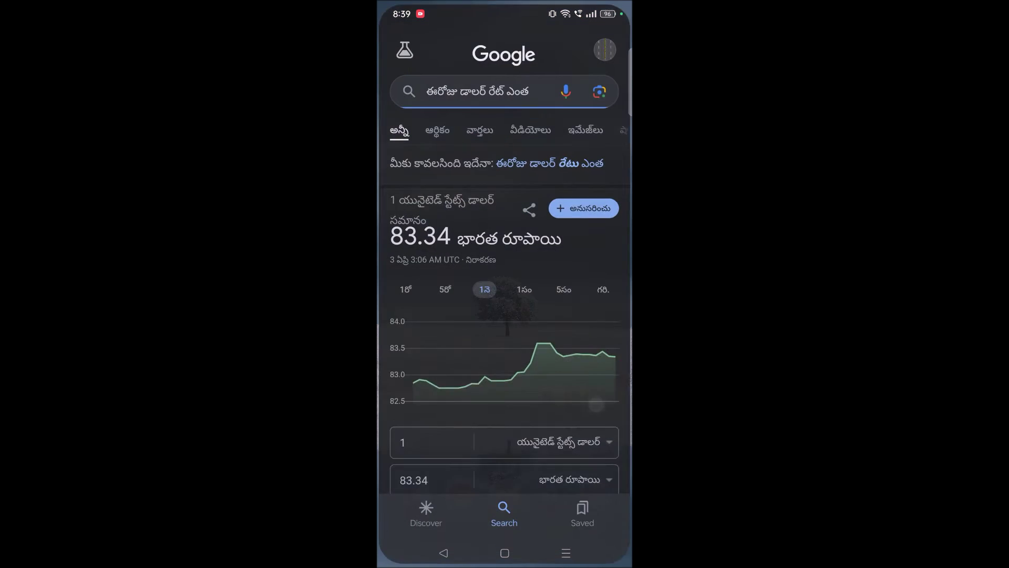
{"action": "left_click", "coordinate": [562, 89]}
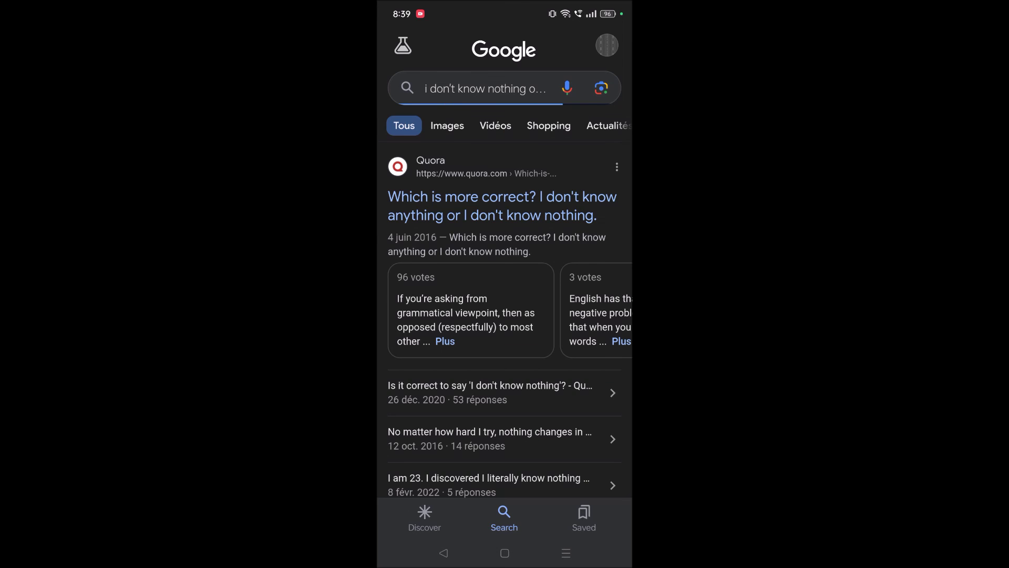
{"action": "left_click", "coordinate": [504, 553]}
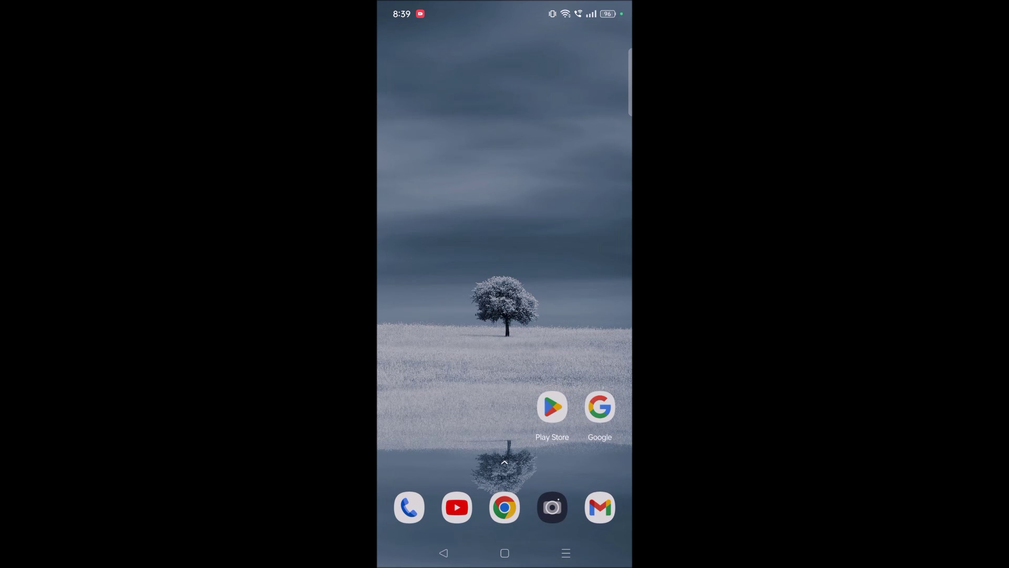